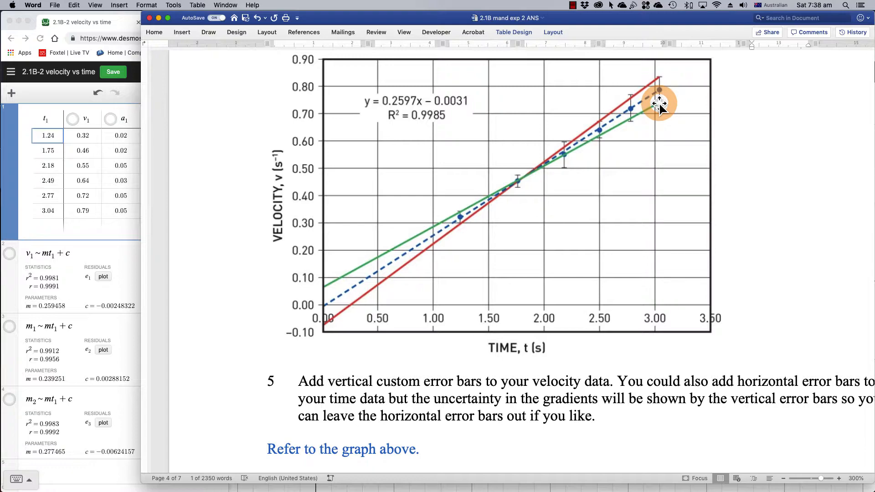
# Compare the final velocities and the δ (vf) uncertainties in Table 2 with the error bars on the Velocity vs Time graph
pyautogui.scroll(10, 660, 104)
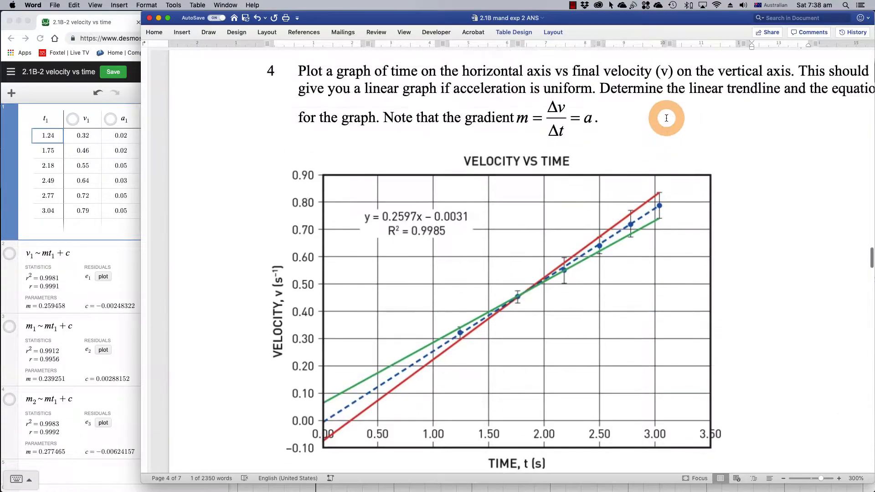
pyautogui.scroll(20, 665, 118)
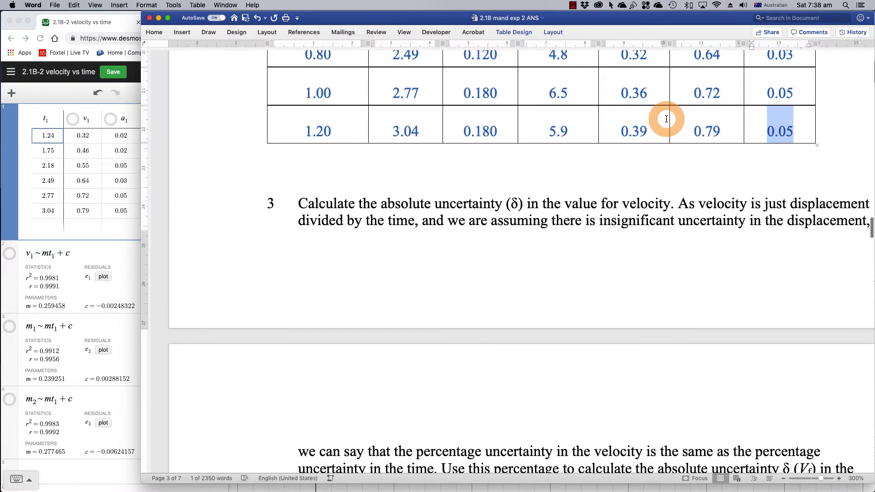
pyautogui.doubleClick(719, 171)
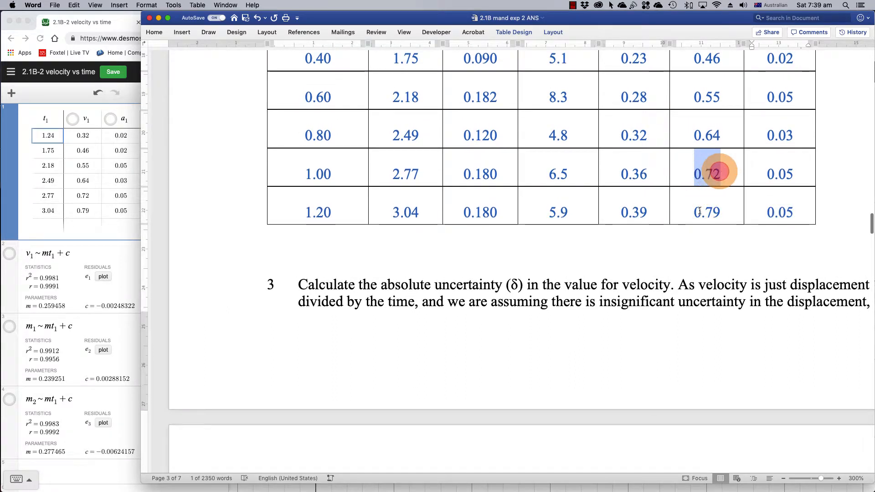
pyautogui.moveTo(720, 171); pyautogui.dragTo(746, 161)
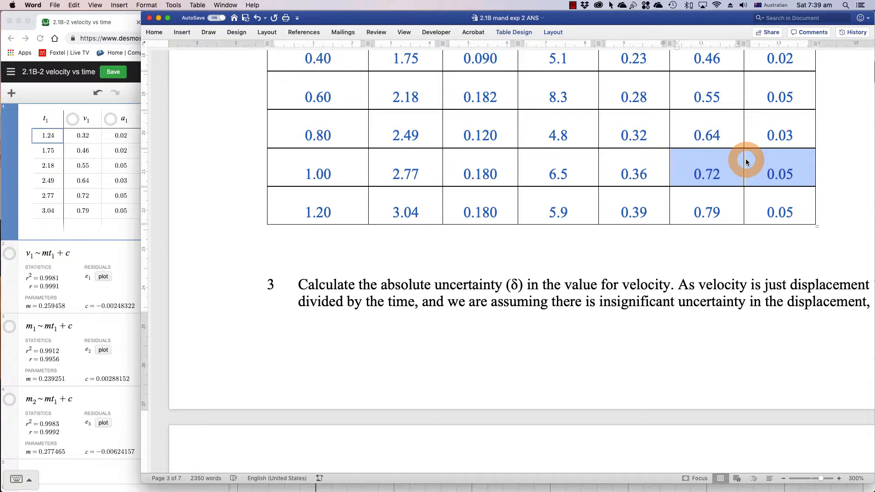
pyautogui.scroll(-20, 746, 162)
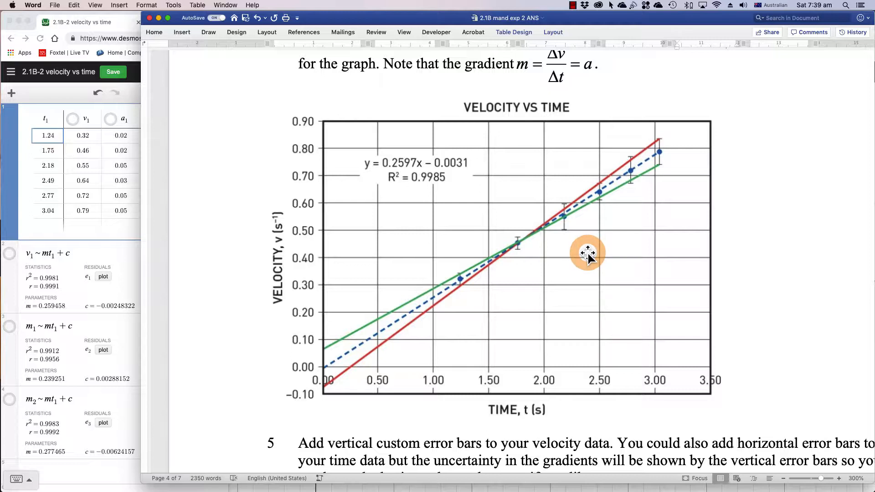
pyautogui.scroll(15, 535, 270)
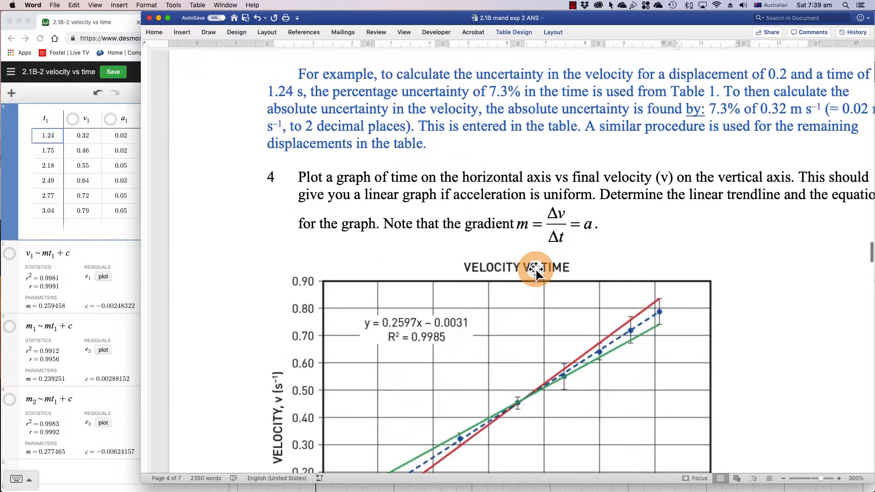
pyautogui.scroll(-3, 673, 275)
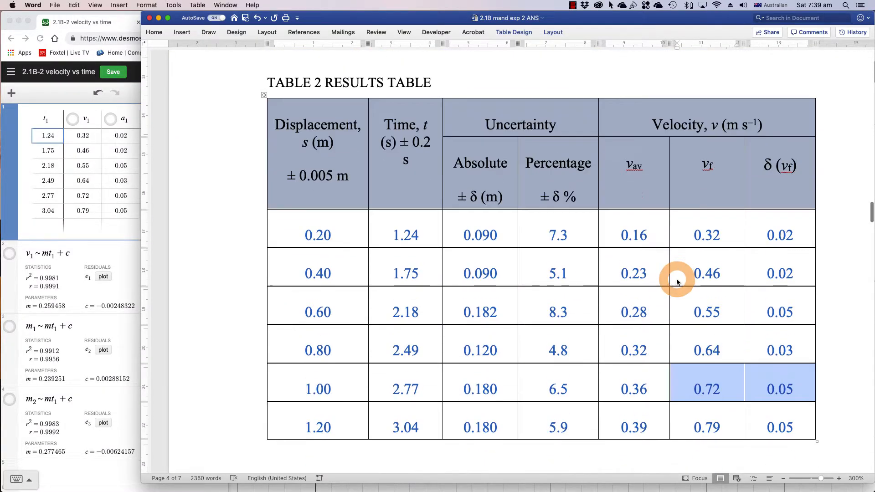
pyautogui.moveTo(779, 212); pyautogui.dragTo(790, 394)
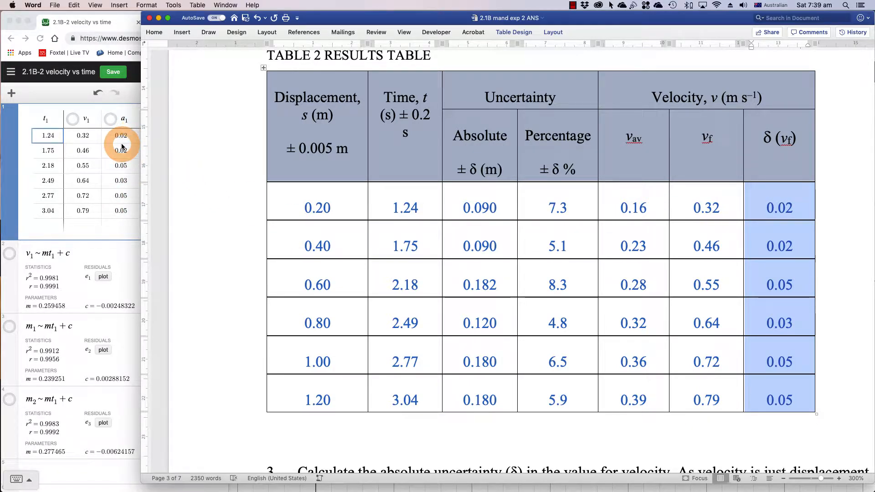
# Switch to the Desmos velocity vs time graph and show the v₁ data points and their v₁ ~ mt₁ + c trendline
pyautogui.click(89, 109)
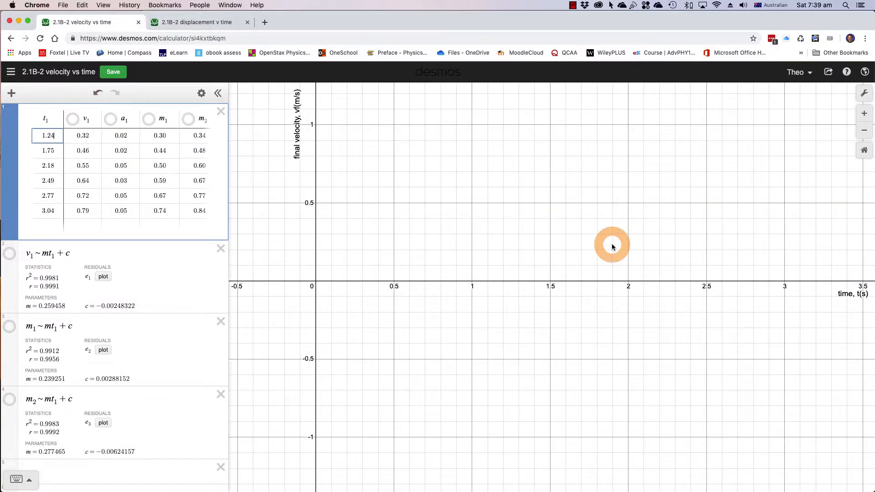
pyautogui.click(72, 121)
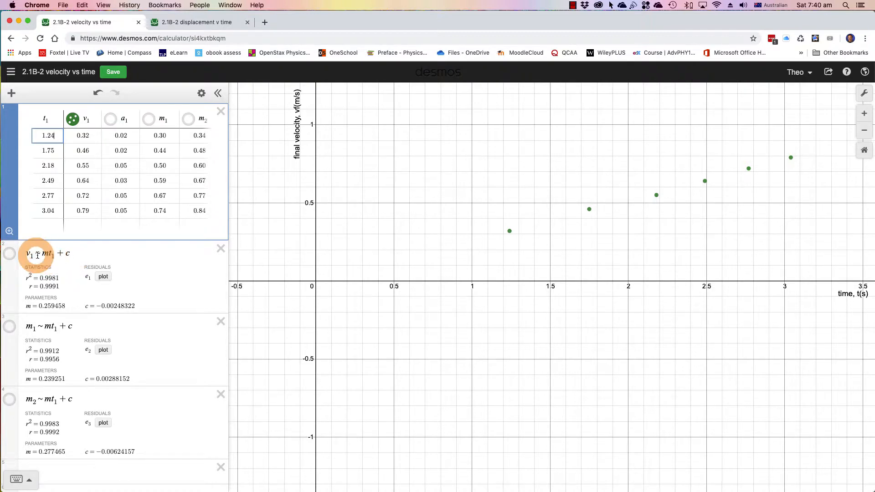
pyautogui.click(10, 254)
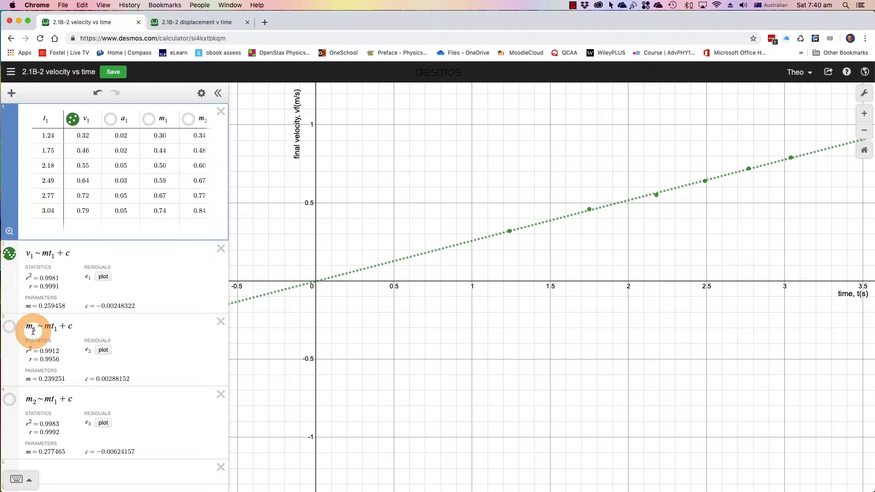
# Show the m₁ data points and the m₁ ~ mt₁ + c regression line on the graph
pyautogui.scroll(-1, 179, 189)
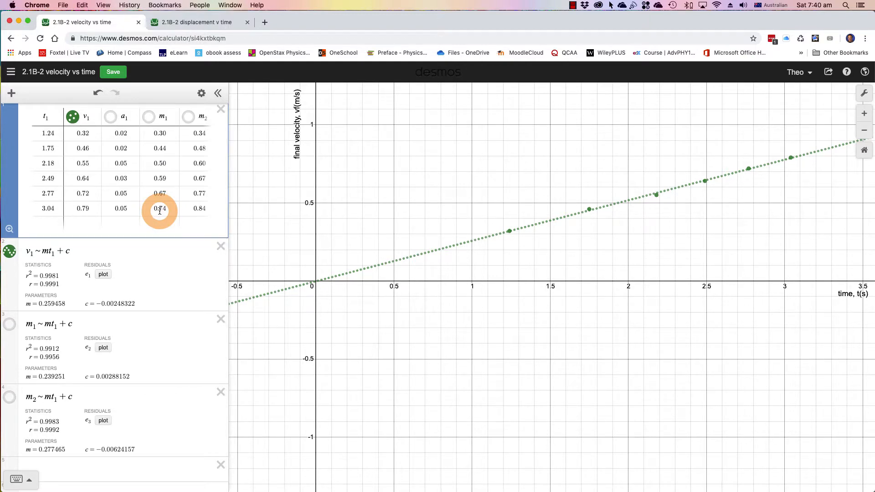
pyautogui.click(158, 115)
pyautogui.moveTo(158, 115); pyautogui.dragTo(170, 118)
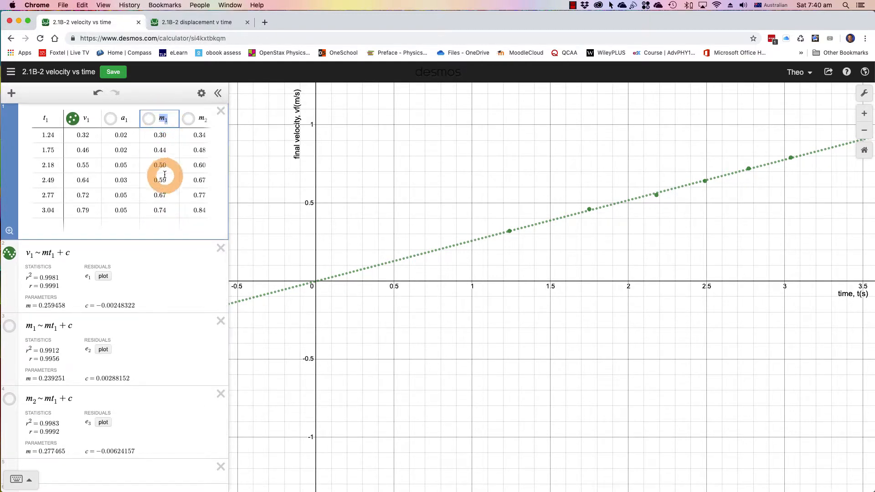
pyautogui.click(160, 118)
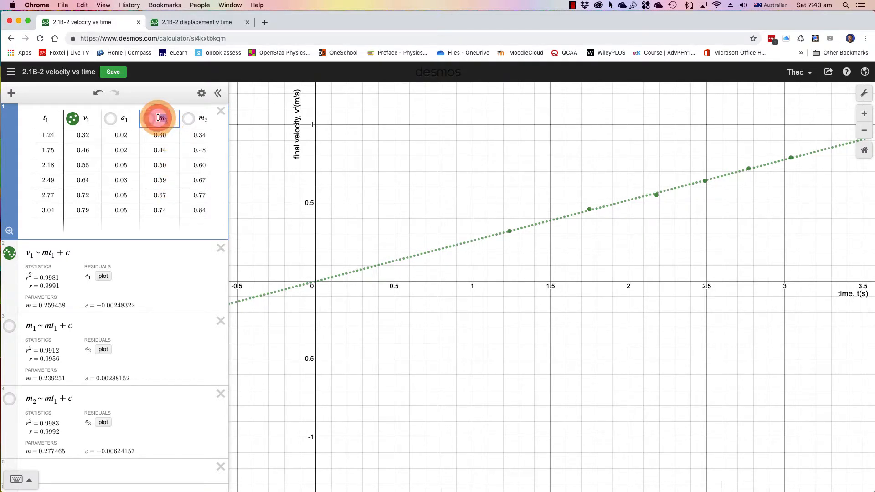
pyautogui.click(158, 120)
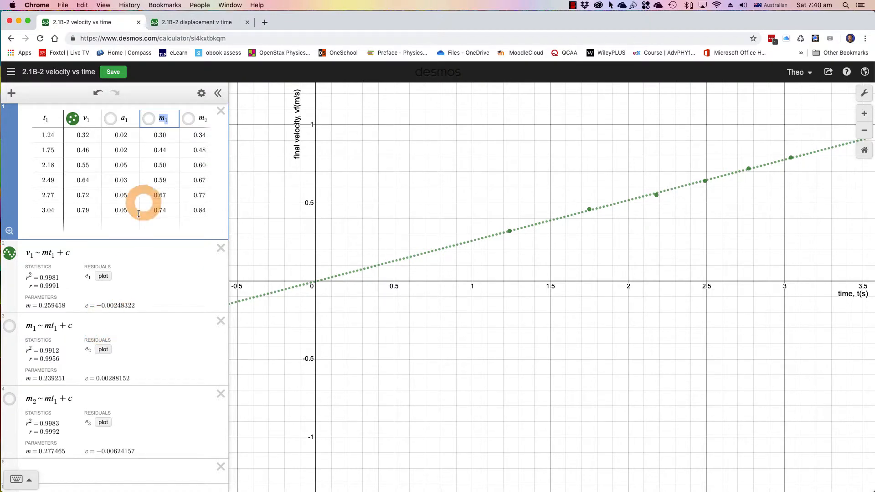
pyautogui.click(149, 120)
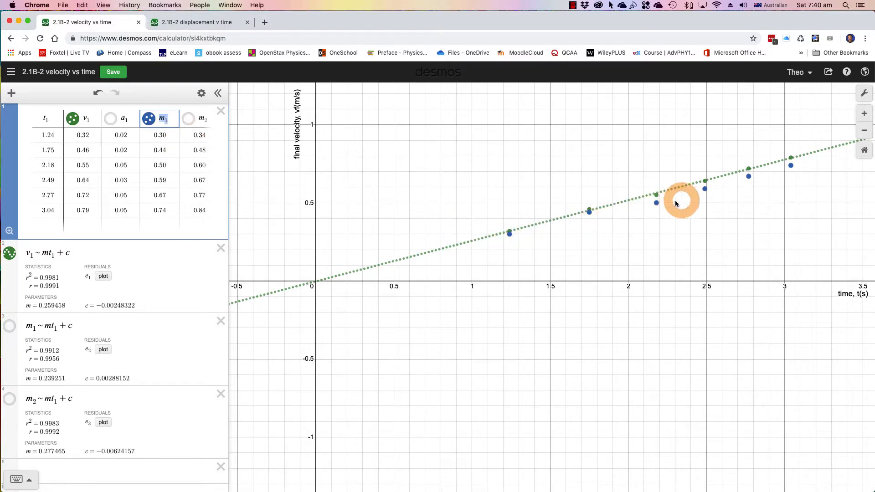
pyautogui.click(12, 329)
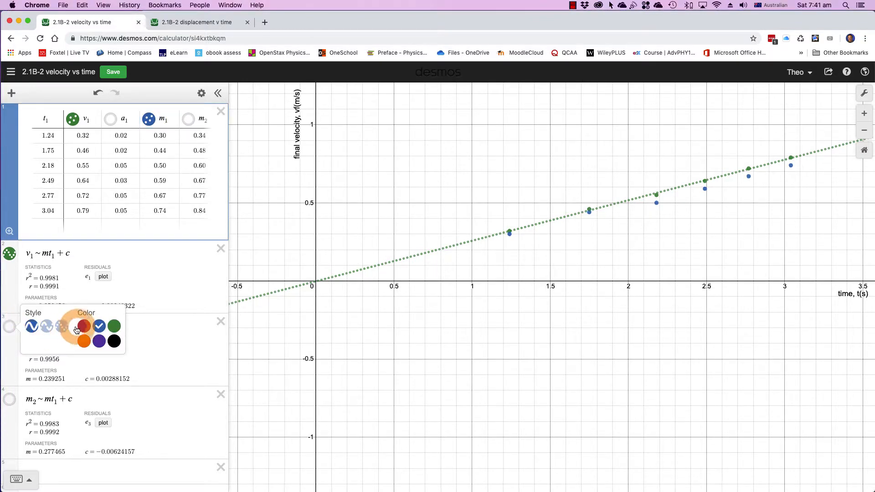
pyautogui.click(12, 330)
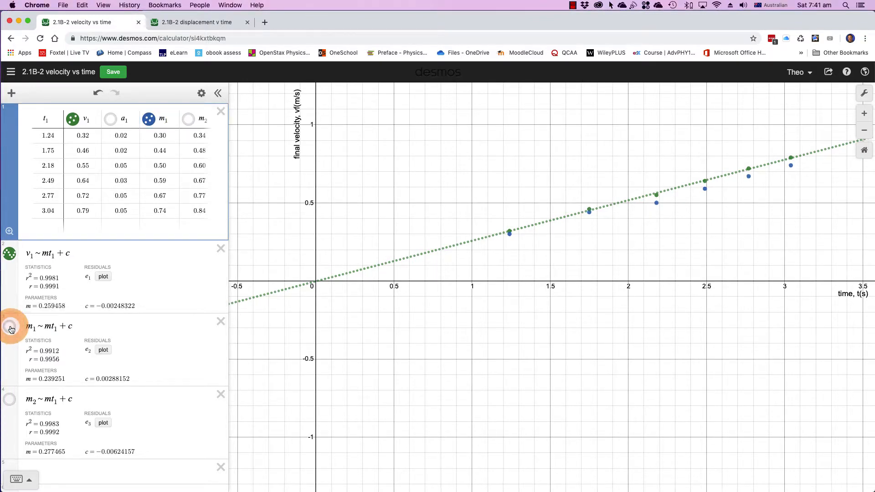
pyautogui.click(10, 329)
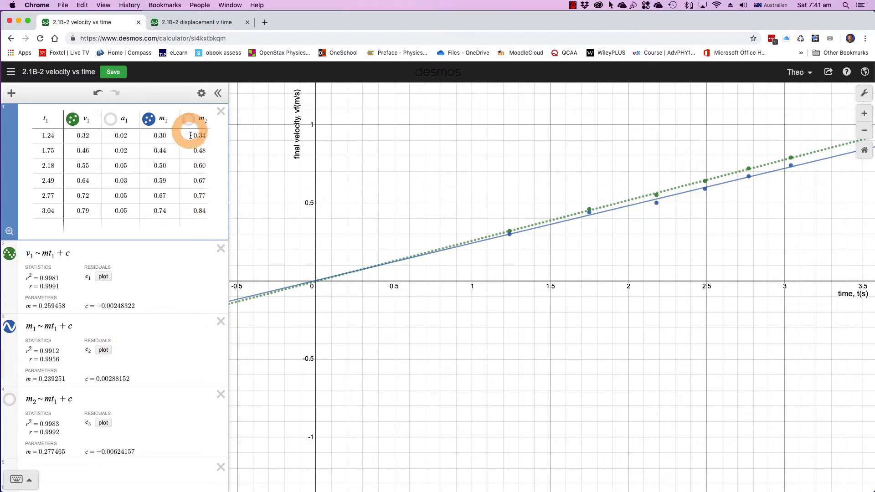
# Show the m₂ data points and the m₂ ~ mt₁ + c regression line on the graph
pyautogui.click(189, 120)
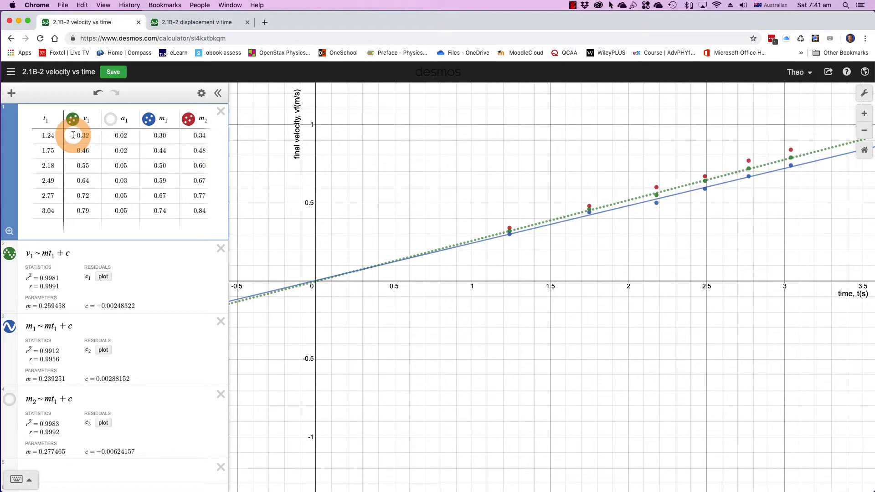
pyautogui.click(96, 135)
pyautogui.doubleClick(120, 135)
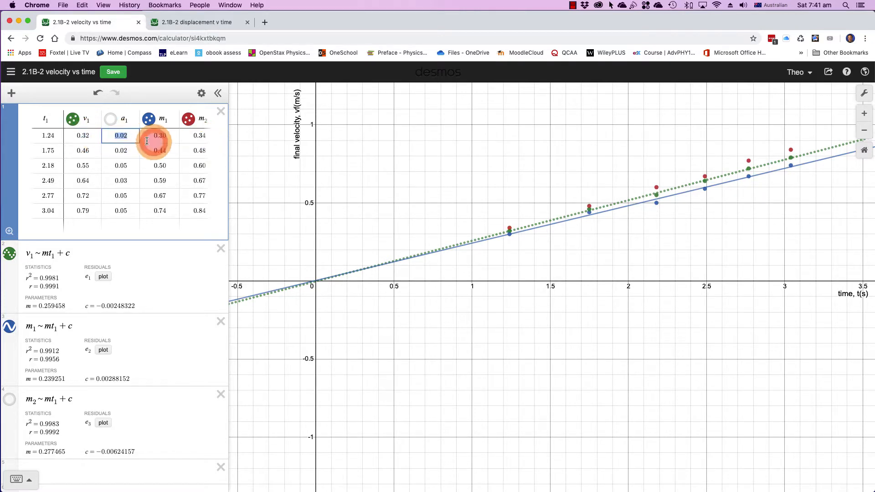
pyautogui.doubleClick(194, 136)
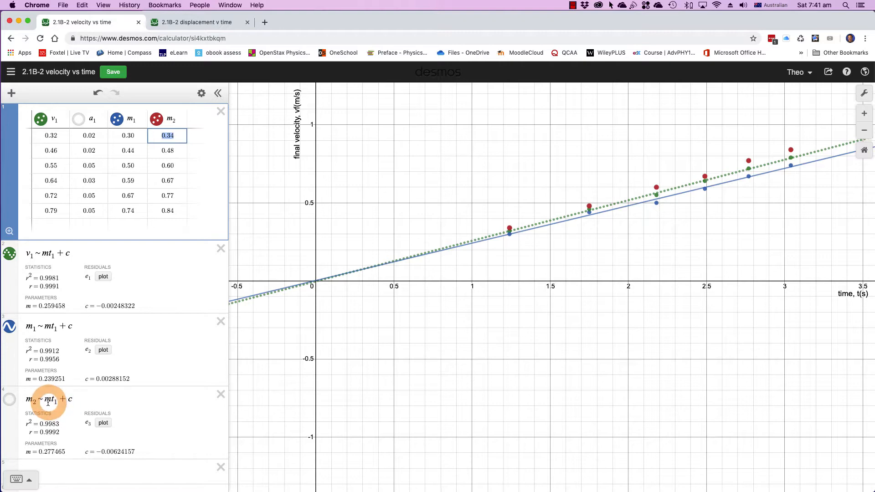
pyautogui.click(10, 400)
pyautogui.moveTo(635, 220); pyautogui.dragTo(544, 293)
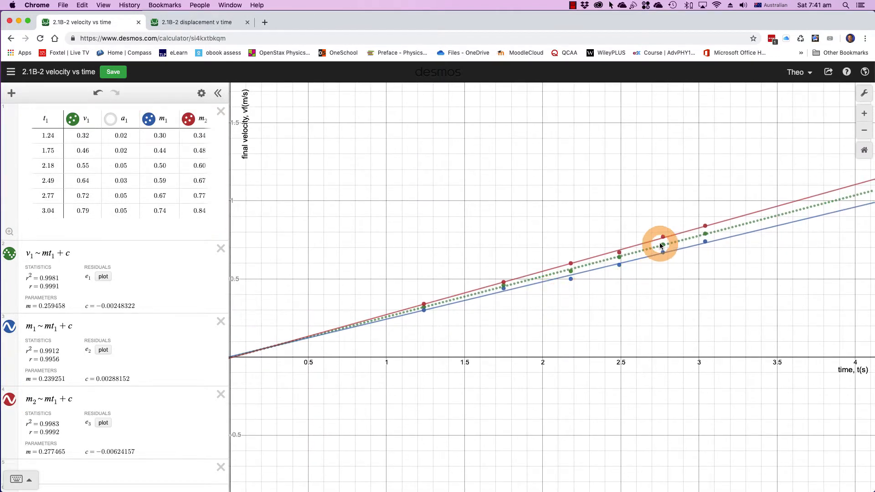
pyautogui.scroll(1, 657, 245)
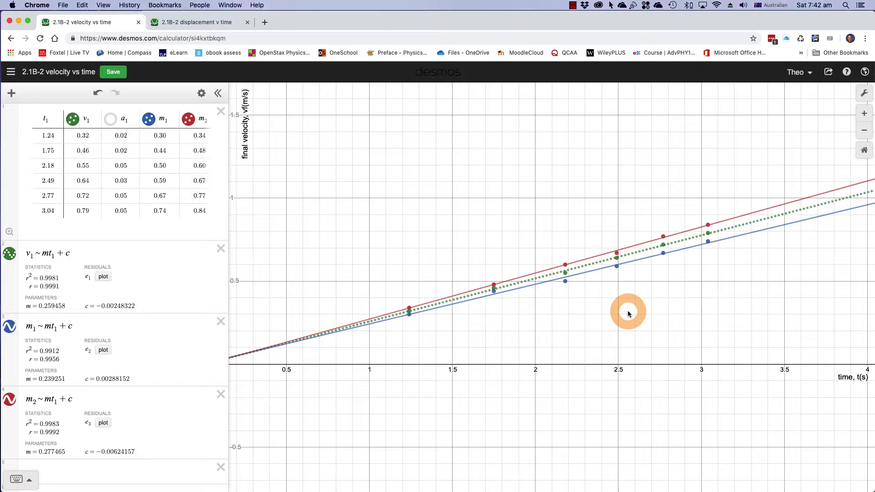
pyautogui.moveTo(453, 316); pyautogui.dragTo(515, 312)
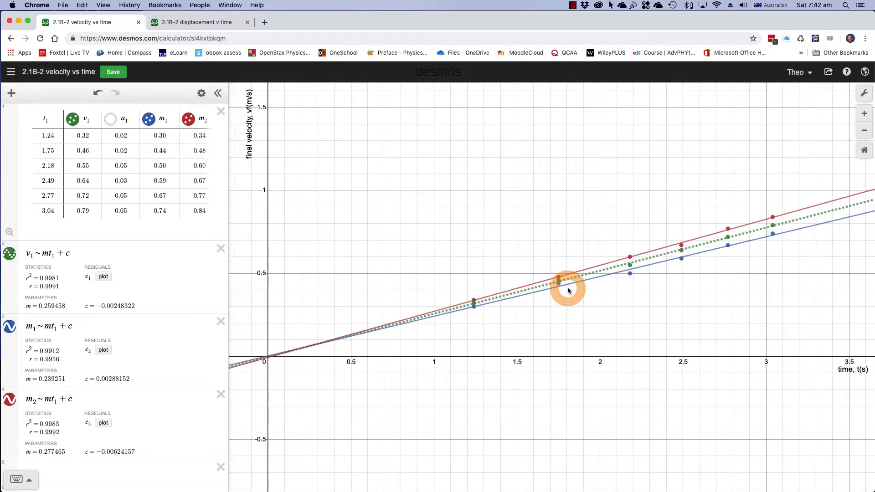
# Review the error bars in the Word graph, and display the Desmos vertical error bars defined by x = t₁{v₁ − a₁ < y < v₁ + a₁}
pyautogui.click(573, 6)
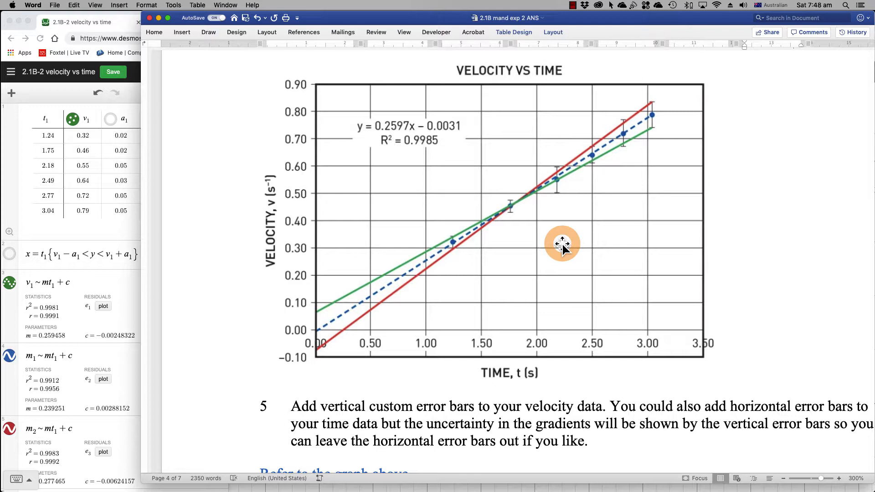
pyautogui.scroll(1, 562, 244)
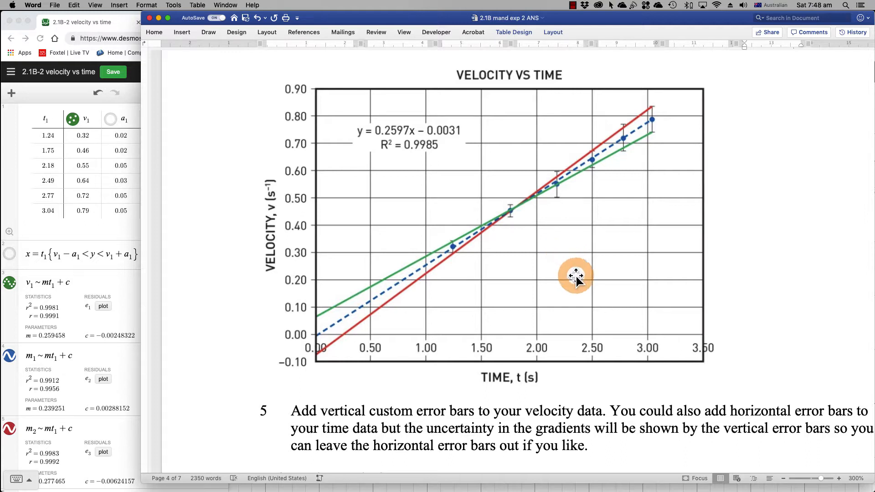
pyautogui.click(103, 227)
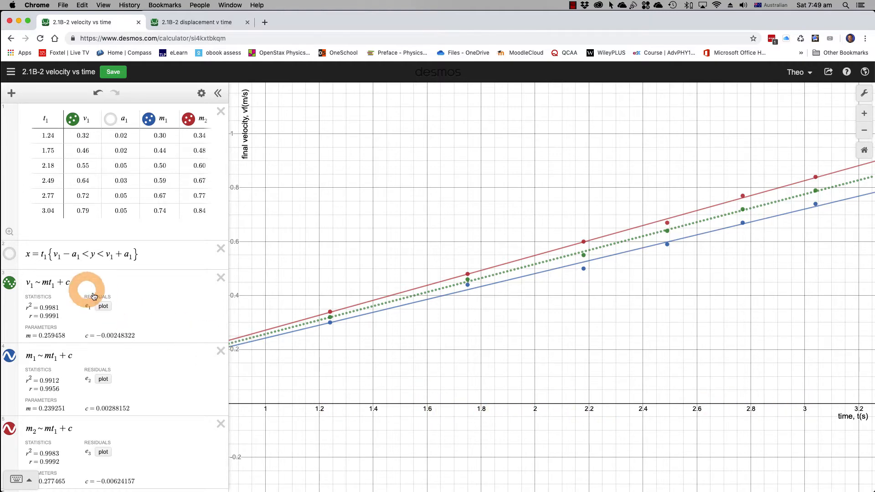
pyautogui.click(29, 254)
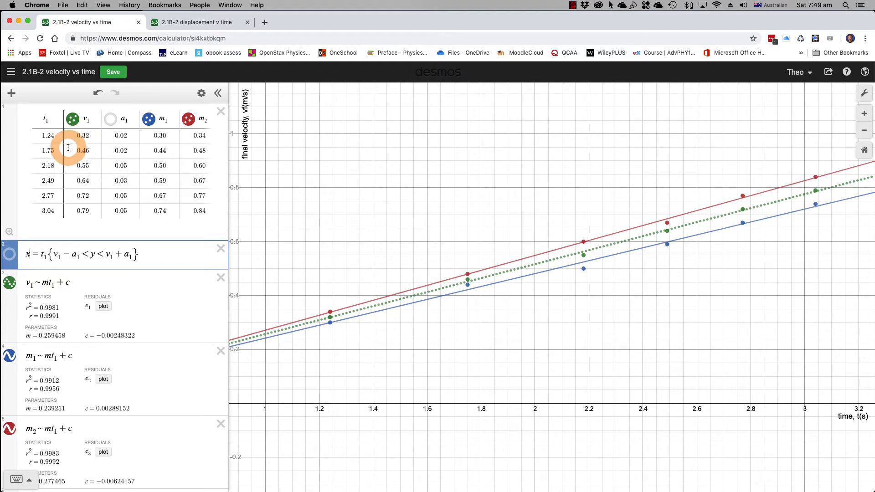
pyautogui.doubleClick(93, 135)
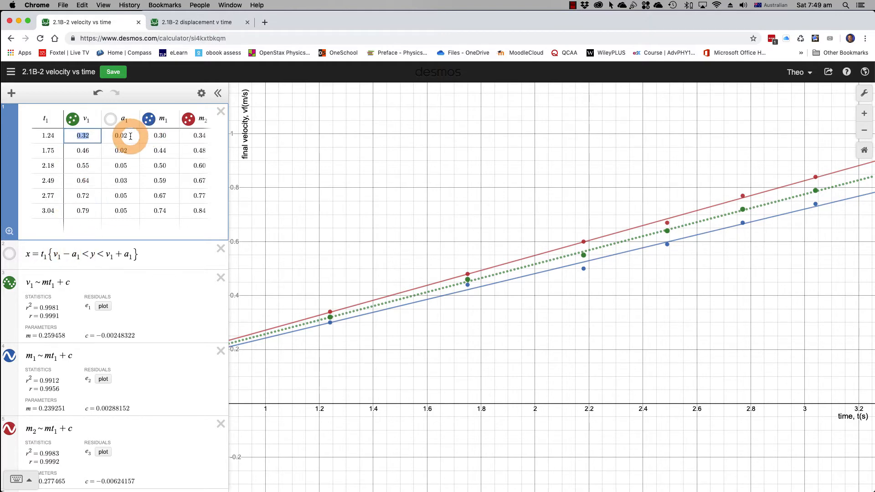
pyautogui.click(117, 135)
pyautogui.doubleClick(117, 135)
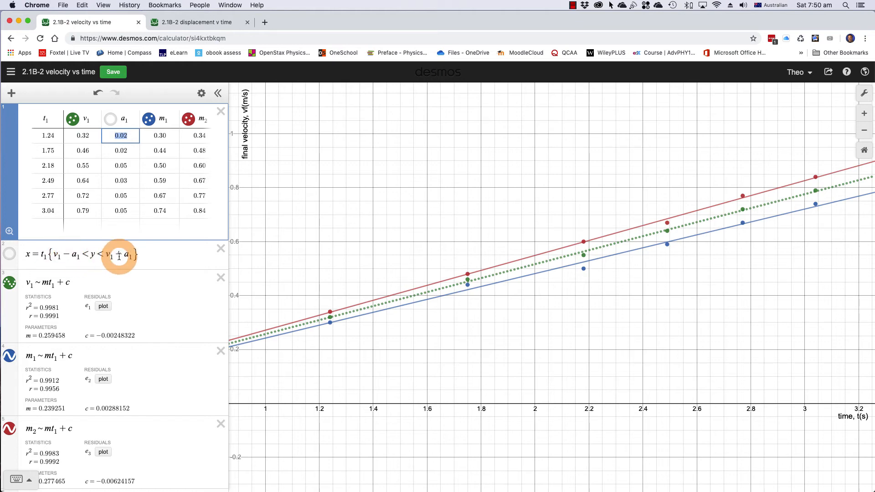
pyautogui.click(12, 258)
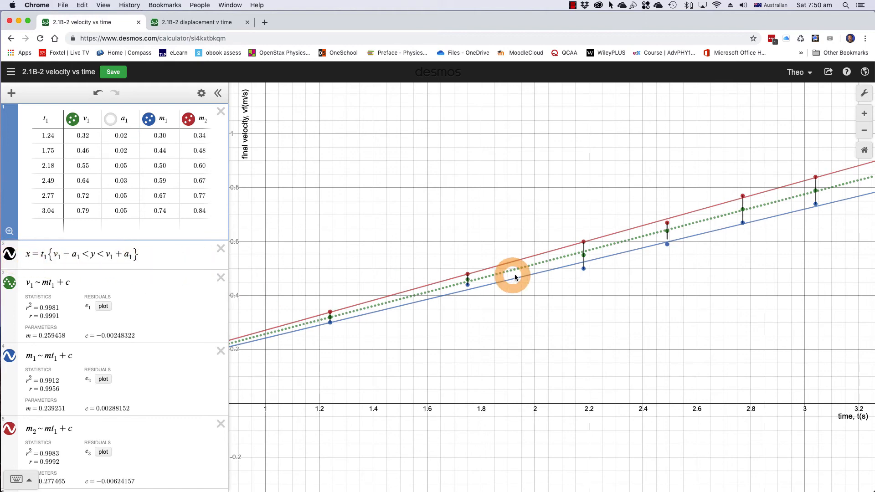
pyautogui.scroll(-2, 567, 338)
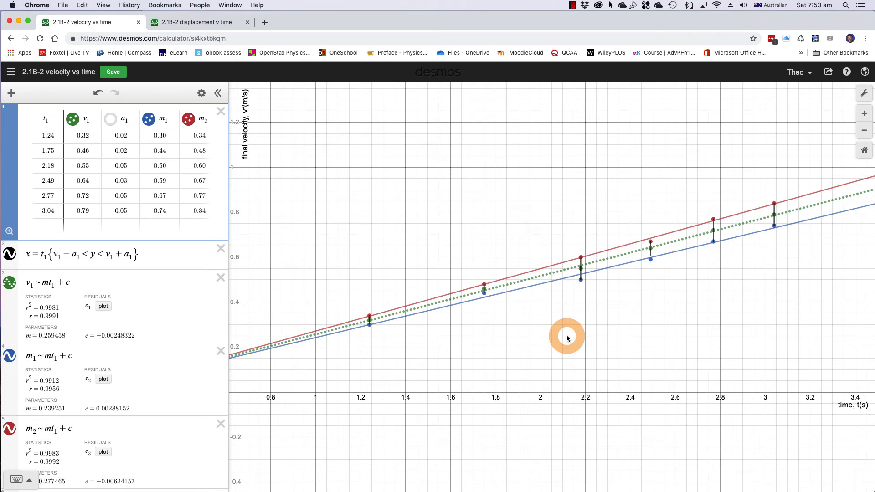